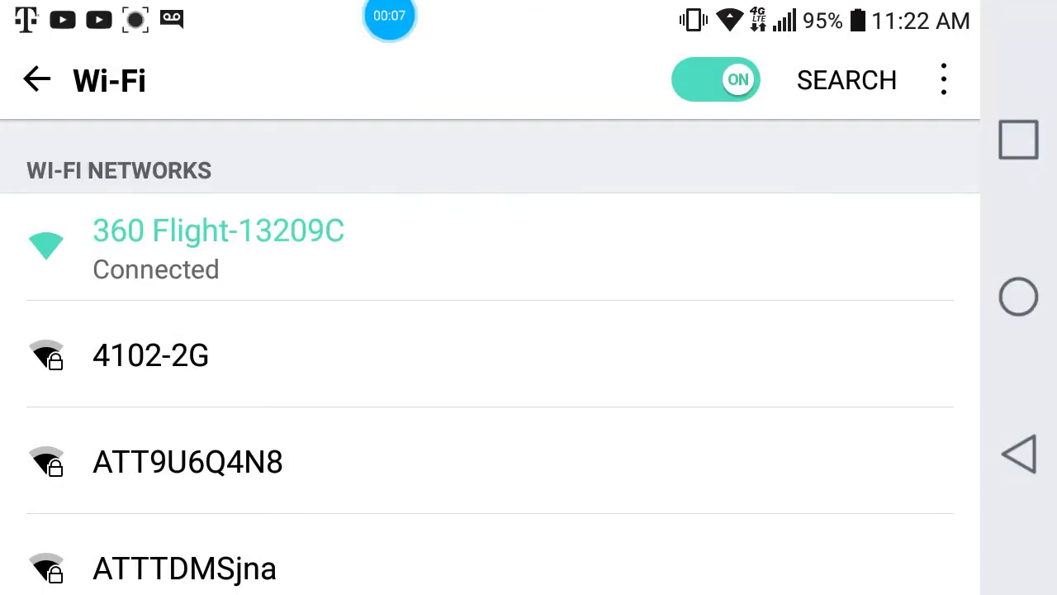
# Step: Check the 360 Flight-13209C network details, then back out to the main network settings
pyautogui.click(219, 248)
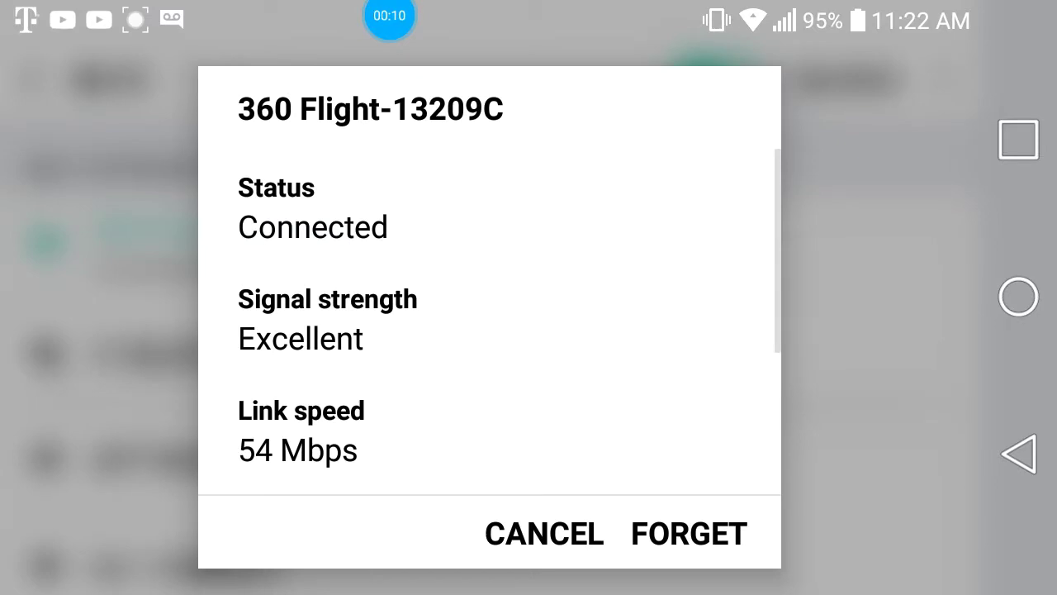
pyautogui.click(544, 533)
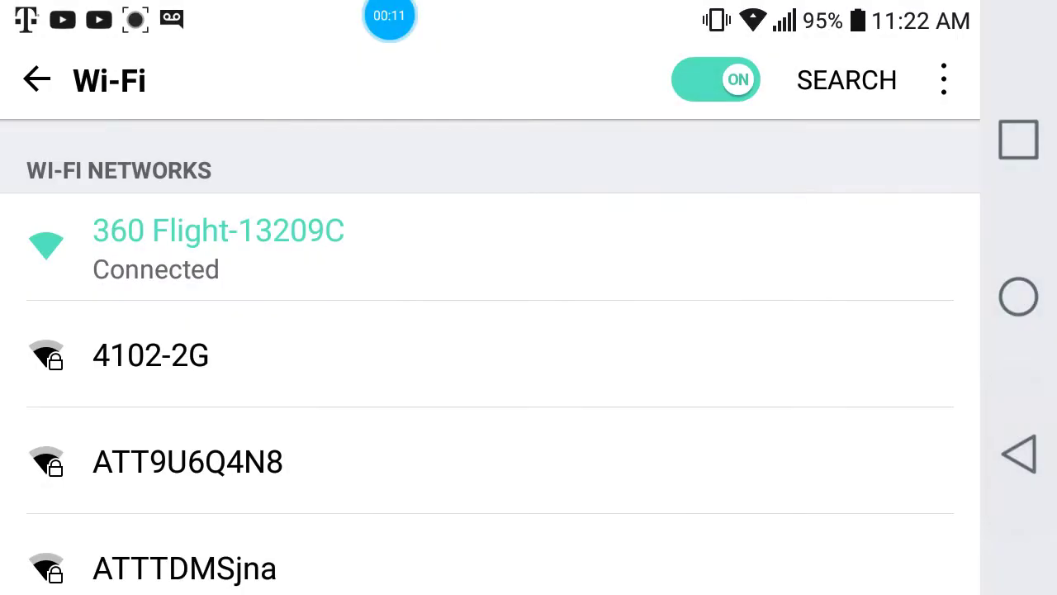
pyautogui.click(1018, 454)
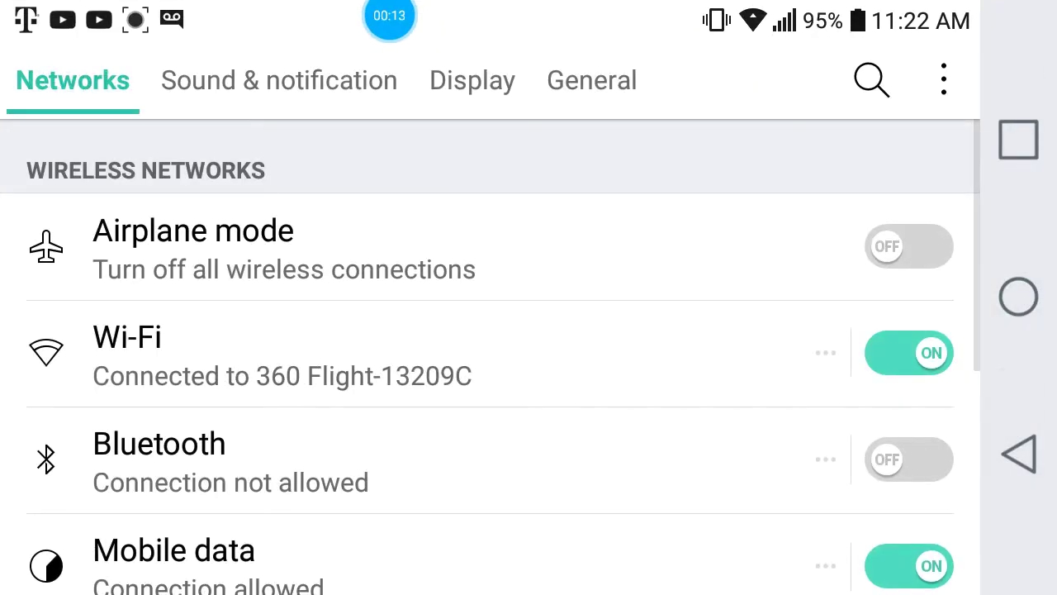
# Step: Return to the drone app and start the live camera stream
pyautogui.click(1018, 454)
pyautogui.click(1018, 454)
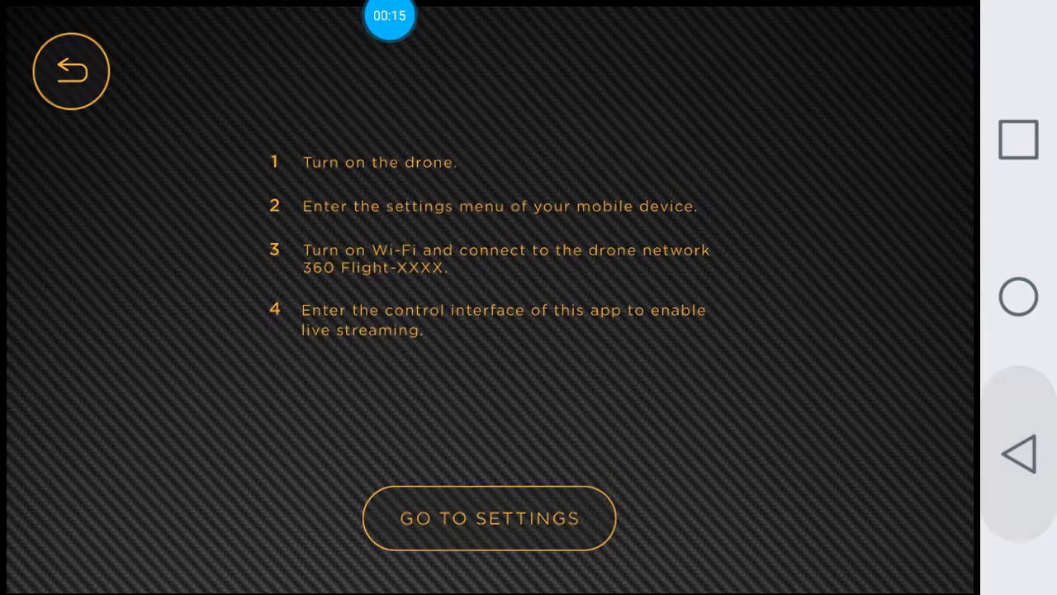
pyautogui.click(371, 277)
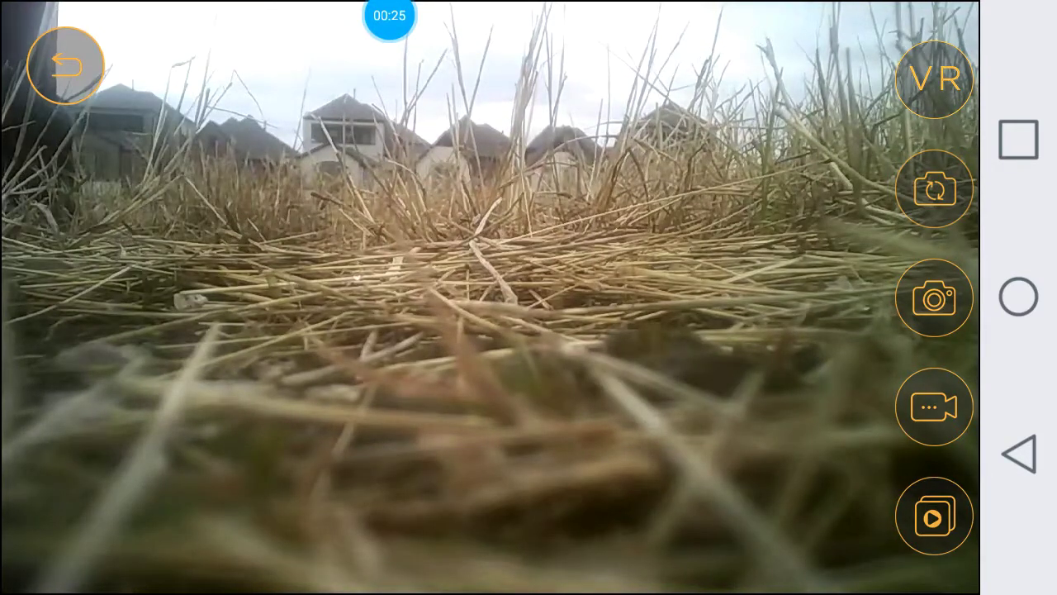
# Step: Raise the phone ringer volume to maximum and turn the media volume up
pyautogui.press('XF86AudioLowerVolume')
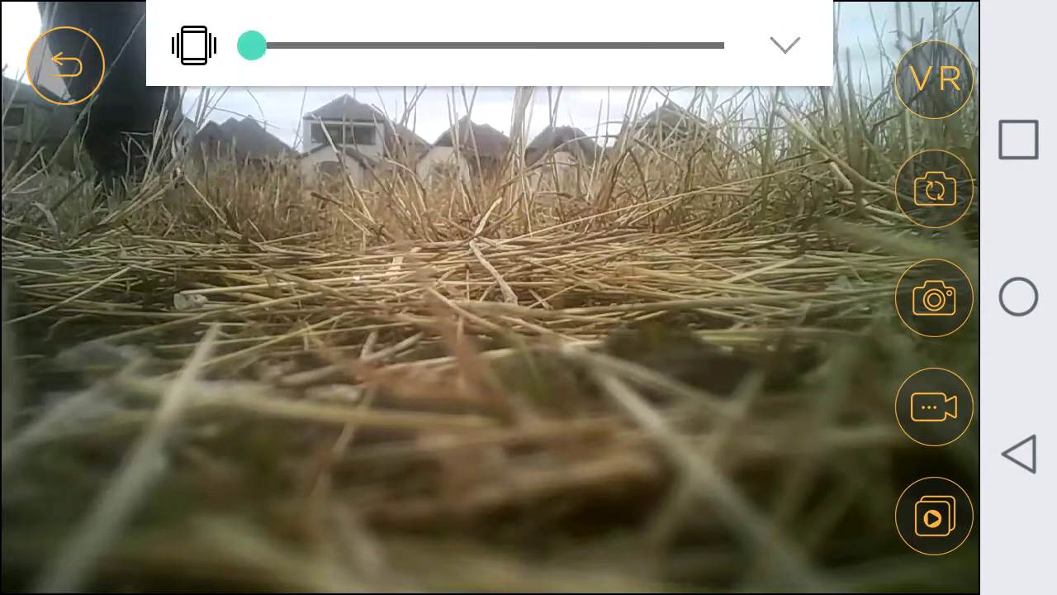
pyautogui.moveTo(251, 45); pyautogui.dragTo(724, 47)
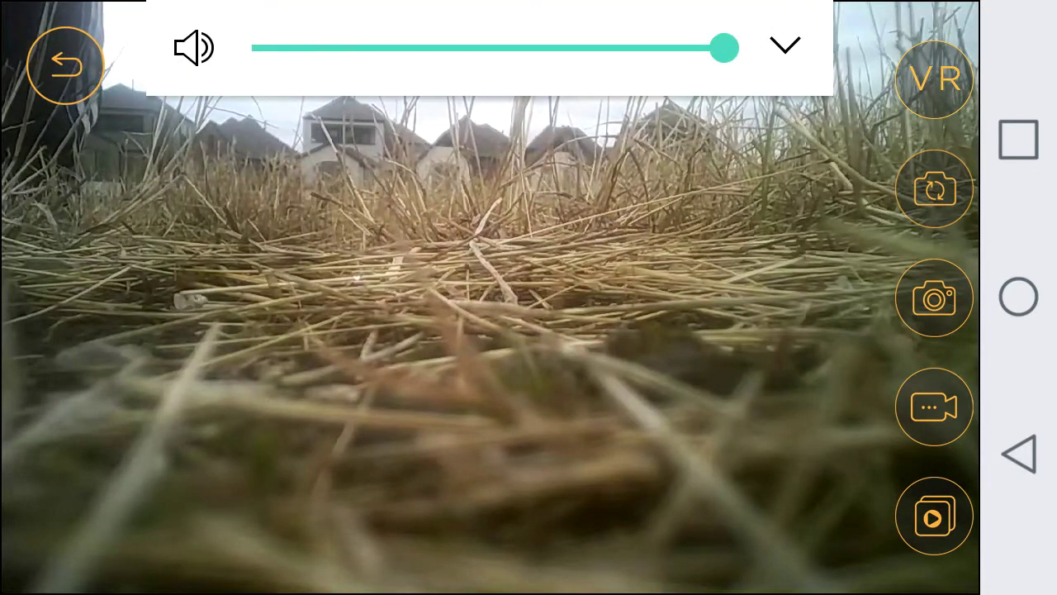
pyautogui.click(784, 45)
pyautogui.moveTo(472, 421); pyautogui.dragTo(567, 422)
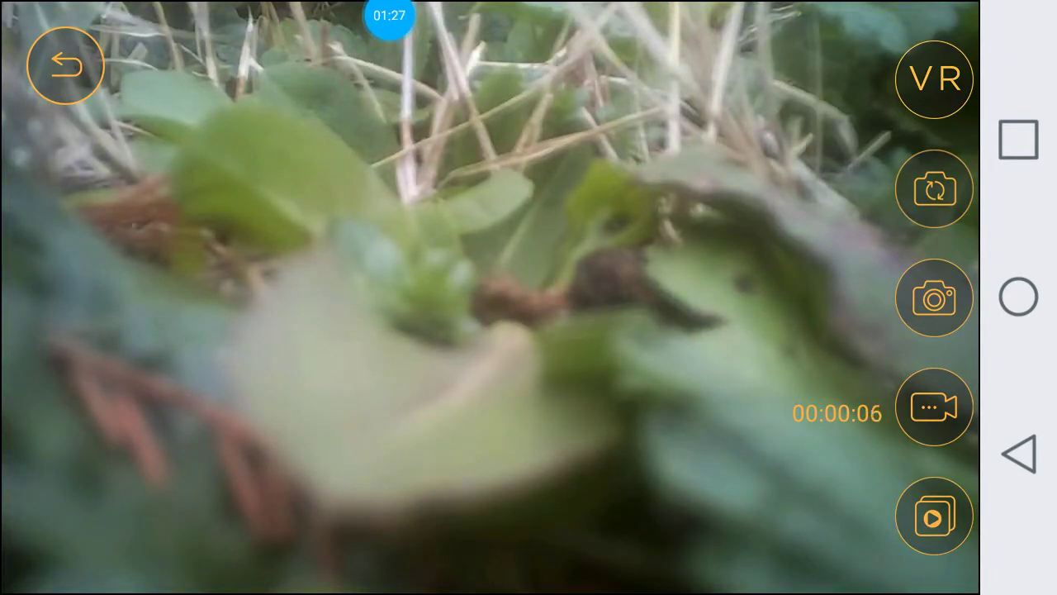
# Step: Open the recorder's bubble menu and close it without stopping the recording
pyautogui.click(389, 14)
pyautogui.click(514, 71)
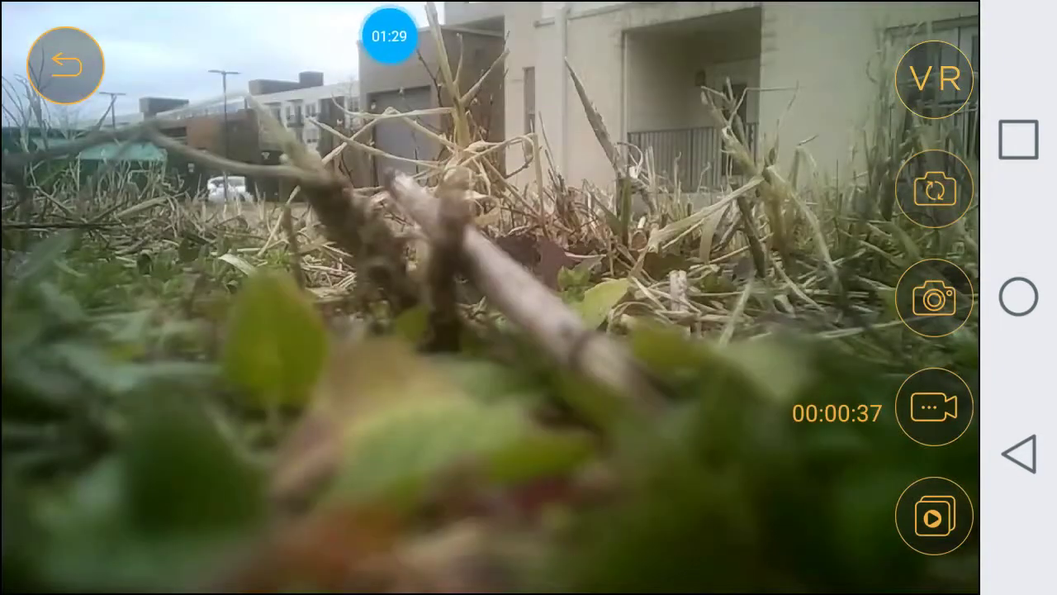